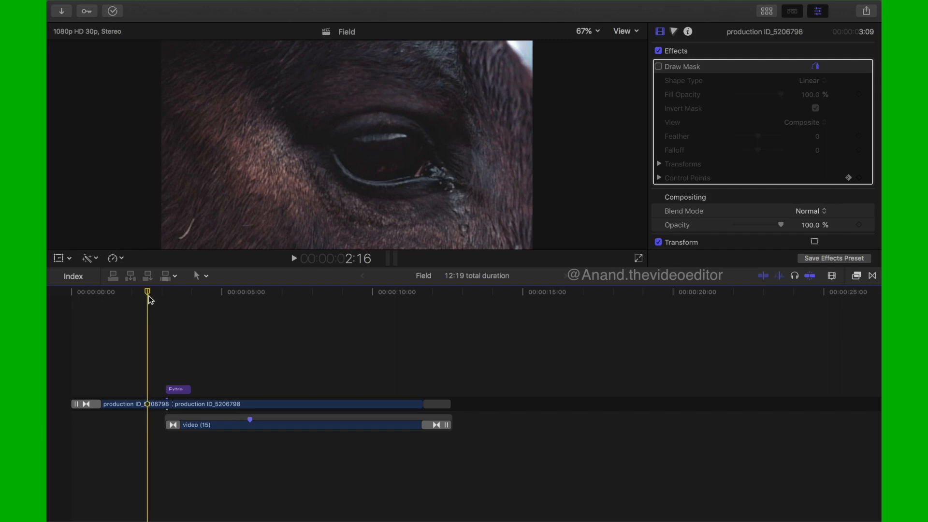
# Preview the transition from the horse-eye close-up through the masked eye into the forest road footage, ending at 4:00.
pyautogui.moveTo(147, 290)
pyautogui.mouseDown()
pyautogui.moveTo(219, 294)
pyautogui.moveTo(107, 303)
pyautogui.moveTo(149, 296)
pyautogui.moveTo(139, 291)
pyautogui.mouseUp()
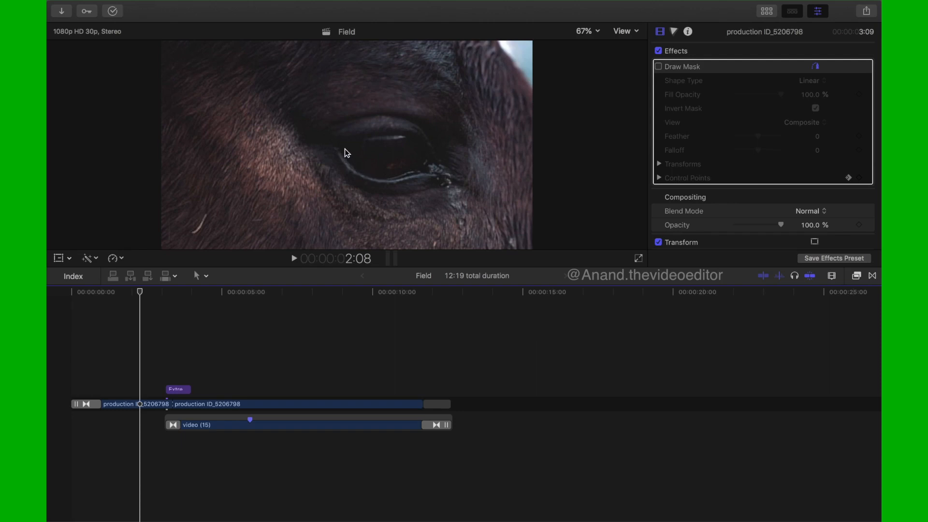
pyautogui.click(140, 293)
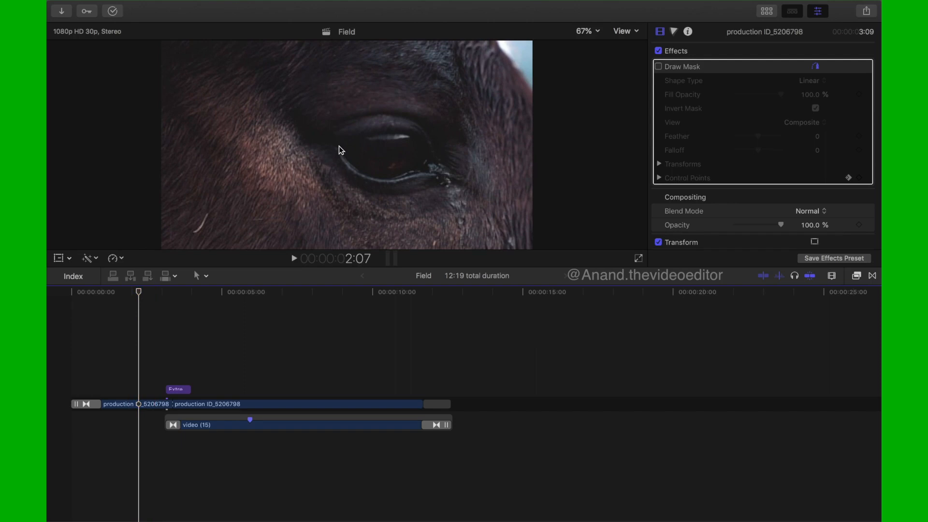
pyautogui.click(140, 293)
pyautogui.moveTo(139, 293); pyautogui.dragTo(176, 295)
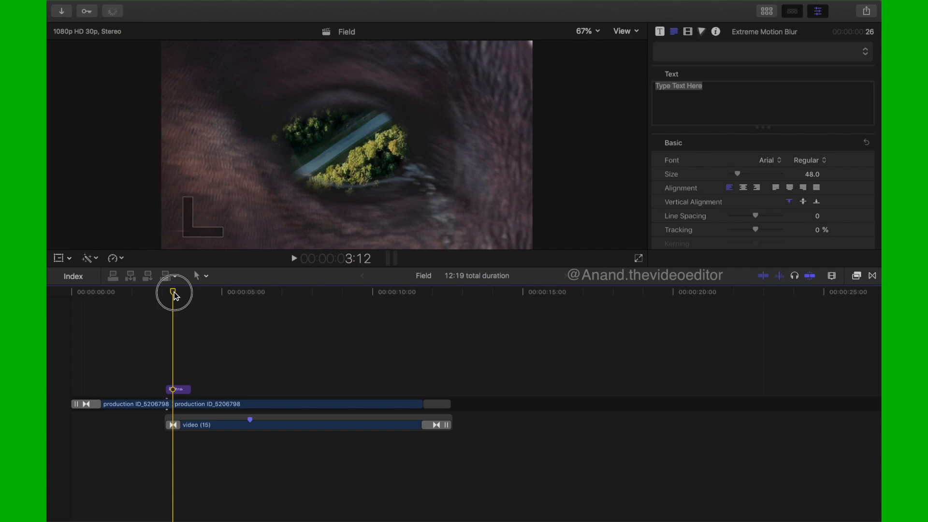
pyautogui.moveTo(175, 296); pyautogui.dragTo(190, 300)
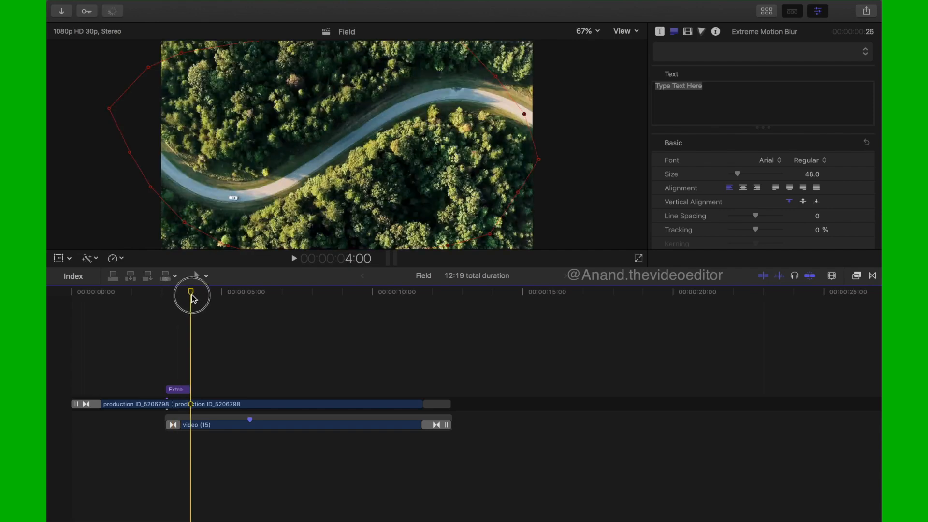
# Inspect the second horse-eye clip's Draw Mask settings and return the playhead to the clip's start at 3:11.
pyautogui.click(182, 406)
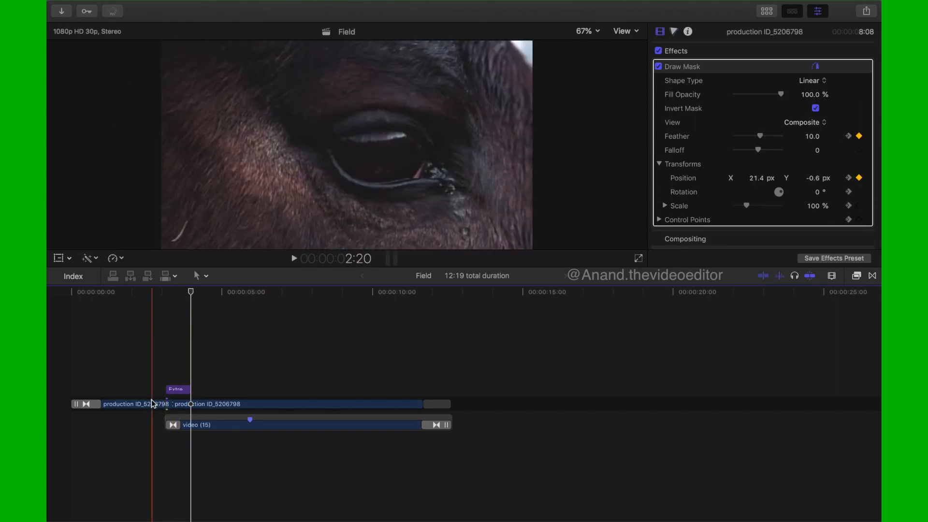
pyautogui.click(191, 291)
pyautogui.moveTo(191, 292)
pyautogui.mouseDown()
pyautogui.moveTo(87, 302)
pyautogui.moveTo(173, 303)
pyautogui.mouseUp()
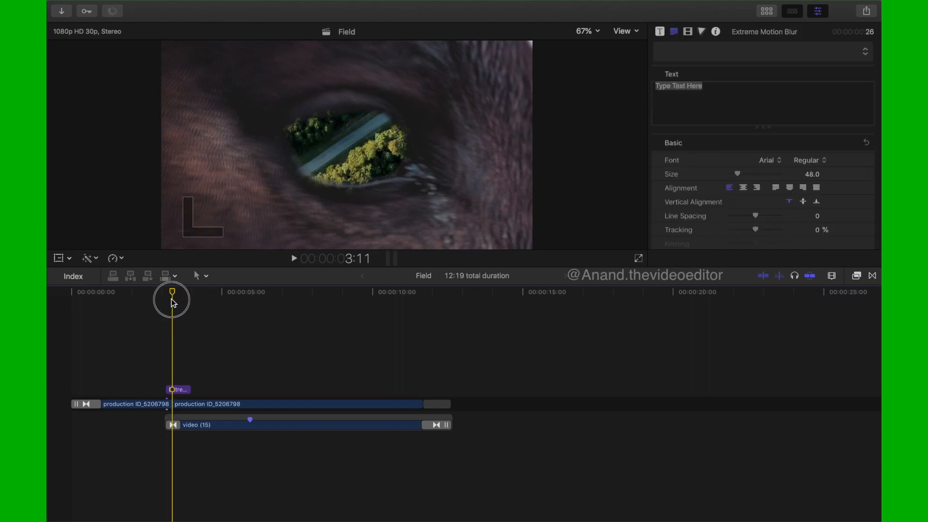
pyautogui.moveTo(173, 303); pyautogui.dragTo(173, 303)
pyautogui.press('Left')
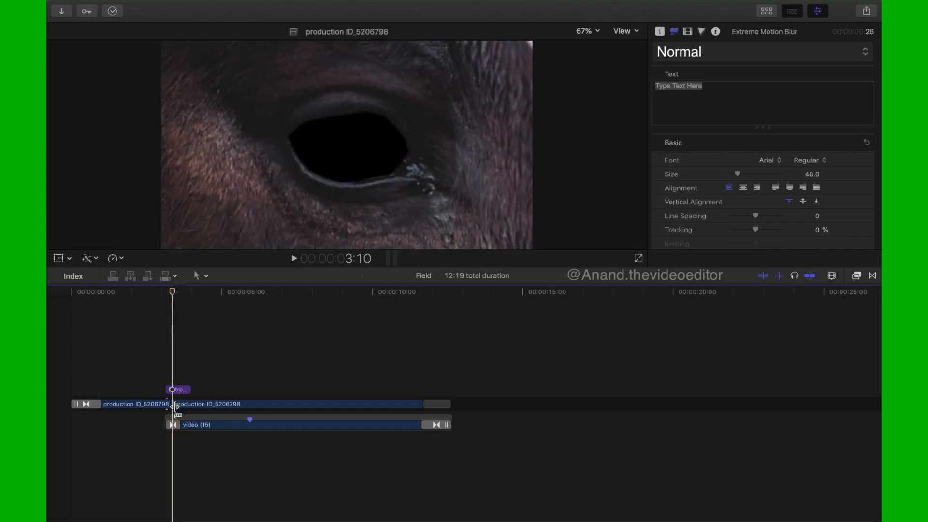
pyautogui.press('Left')
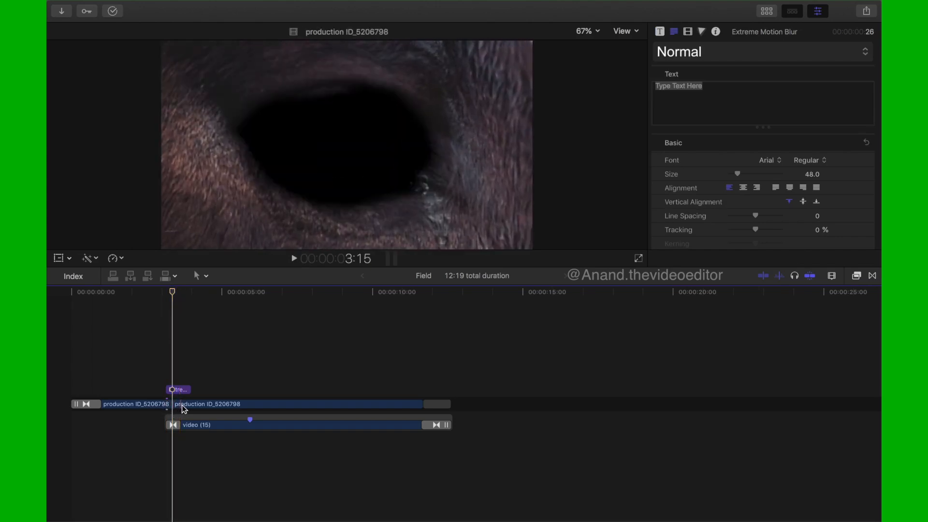
# Turn Invert Mask off and on again in the second horse-eye clip's Draw Mask to compare both results.
pyautogui.click(182, 406)
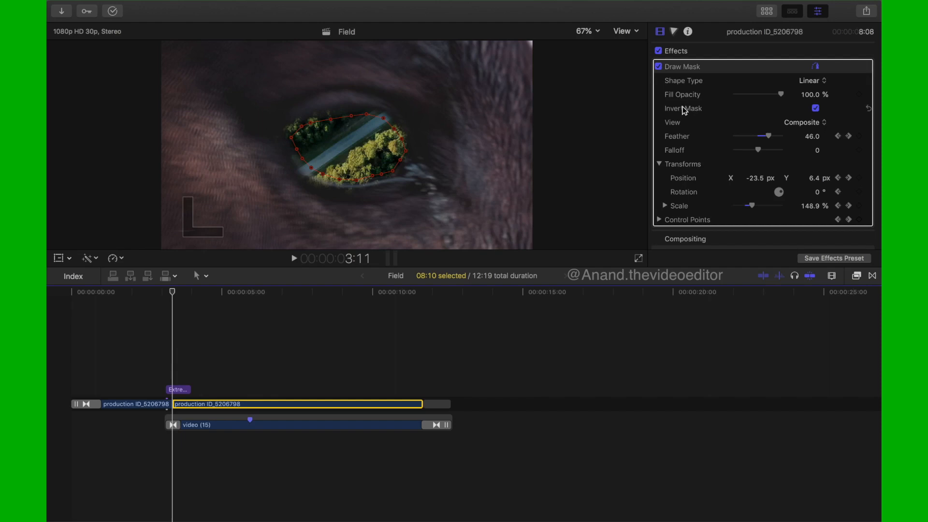
pyautogui.click(815, 109)
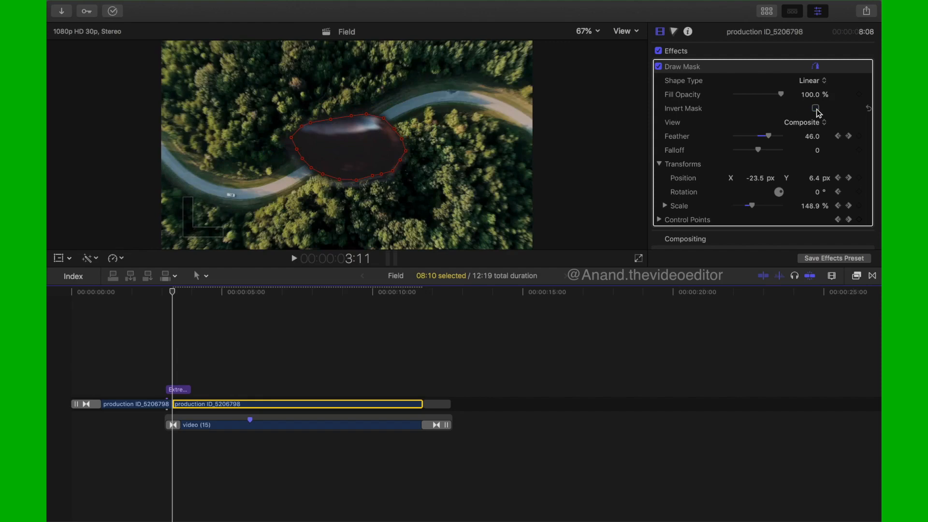
pyautogui.click(816, 108)
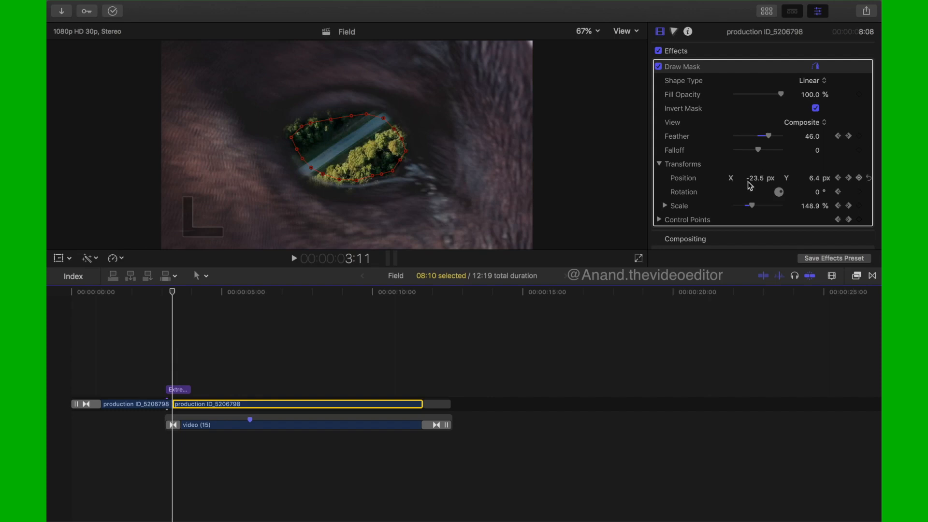
# Step forward through the Draw Mask's Position keyframes on the second horse-eye clip to 4:15, examining the mask's shape and values at each.
pyautogui.scroll(-2, 773, 181)
pyautogui.click(847, 163)
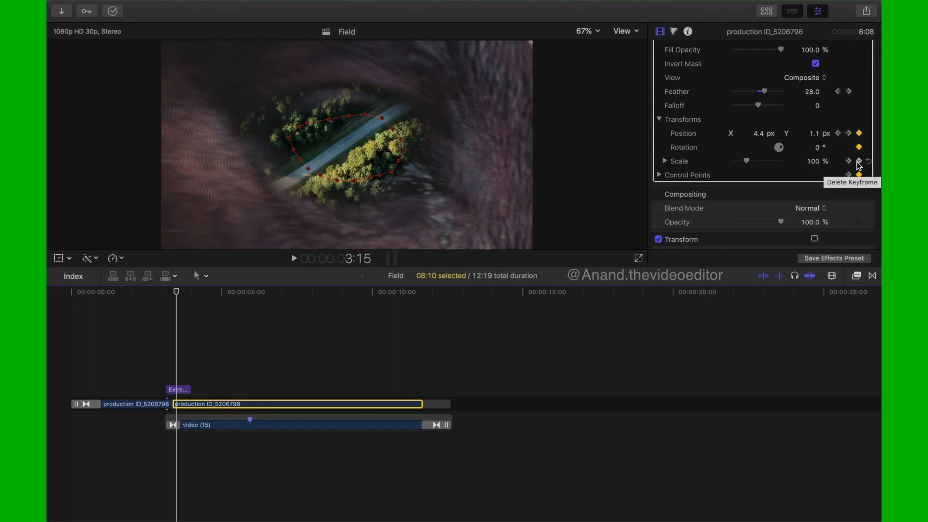
pyautogui.click(839, 134)
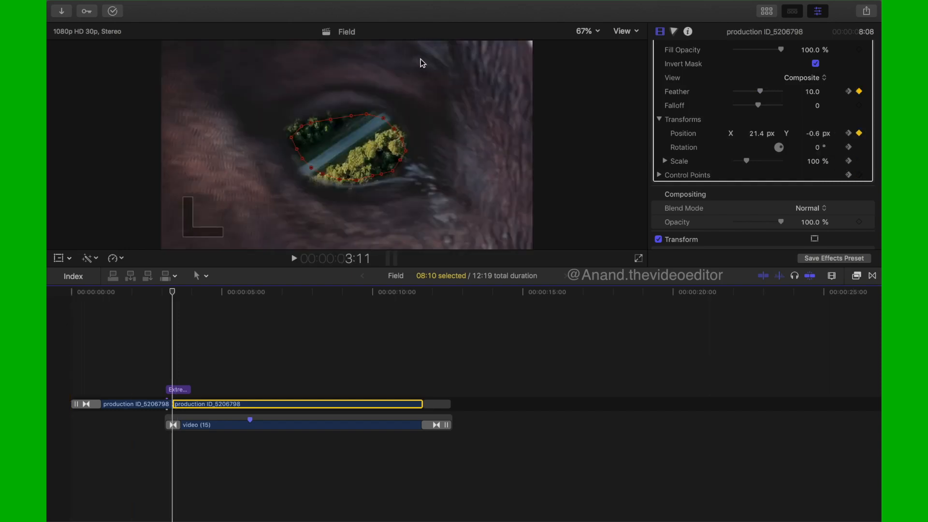
pyautogui.click(855, 132)
pyautogui.click(850, 133)
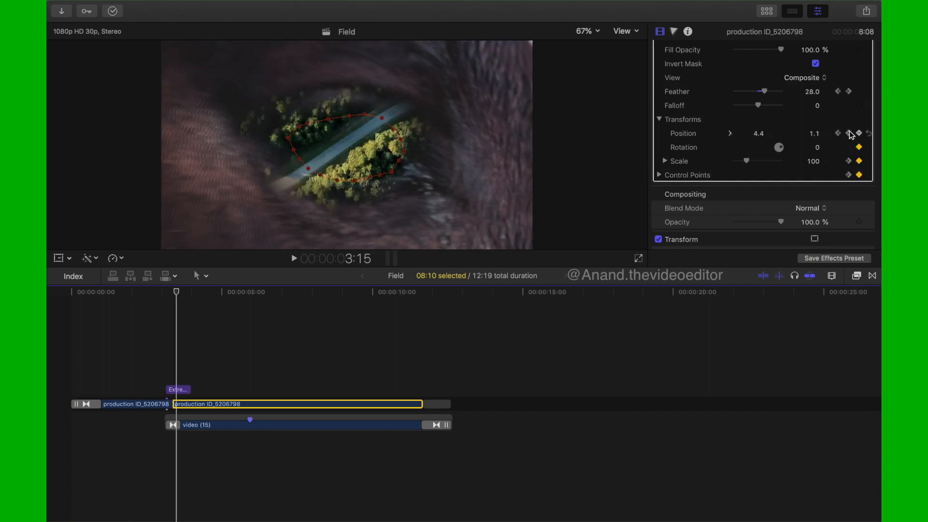
pyautogui.click(851, 134)
pyautogui.click(850, 133)
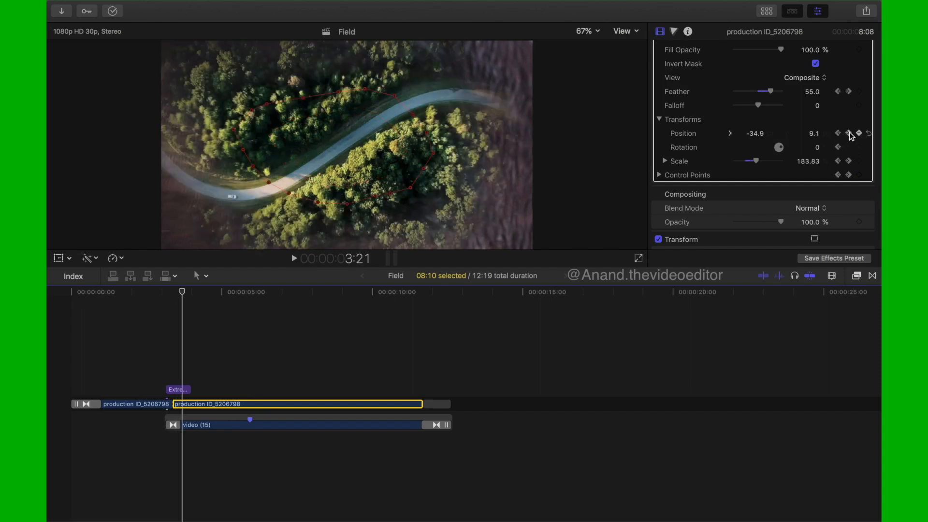
pyautogui.click(850, 133)
pyautogui.click(851, 134)
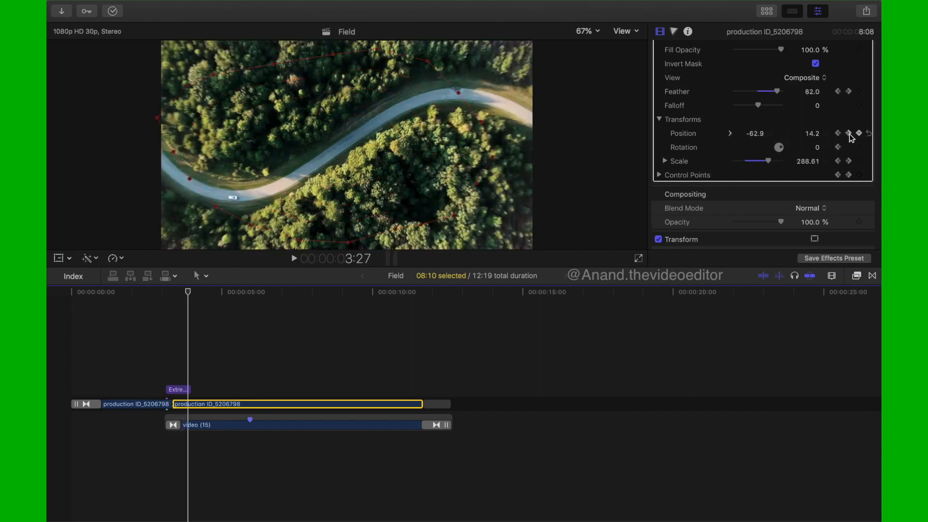
pyautogui.click(851, 134)
pyautogui.click(850, 134)
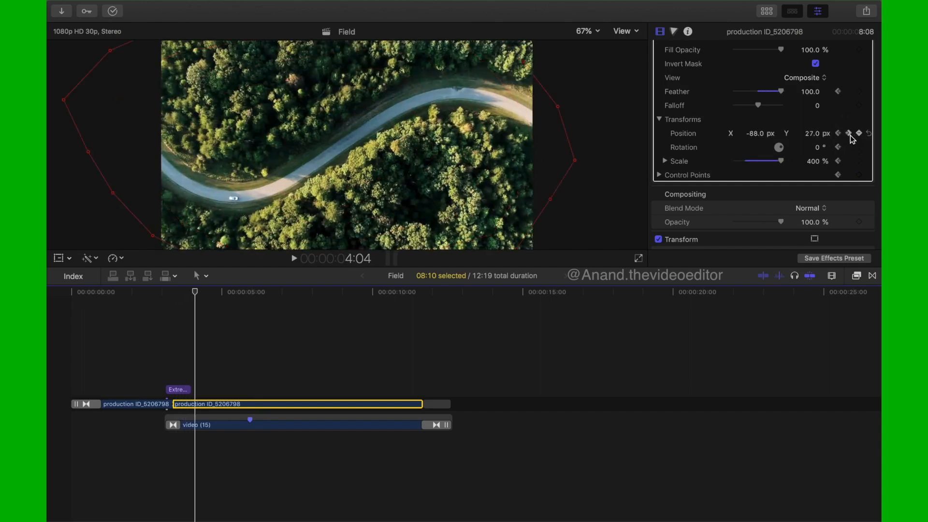
pyautogui.click(850, 134)
pyautogui.click(850, 134)
pyautogui.click(850, 133)
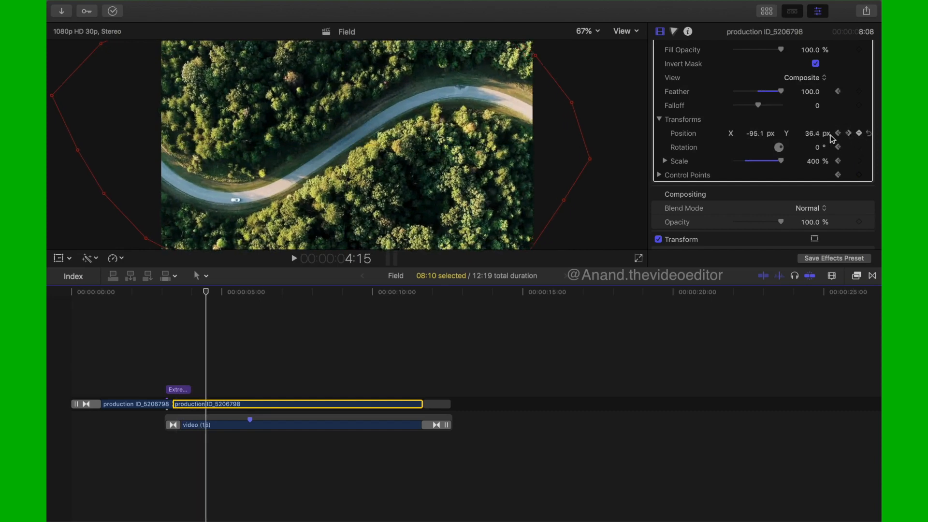
# Step back through the Draw Mask's Position keyframes to the one at 3:15 to review the mask animation.
pyautogui.click(838, 134)
pyautogui.click(837, 133)
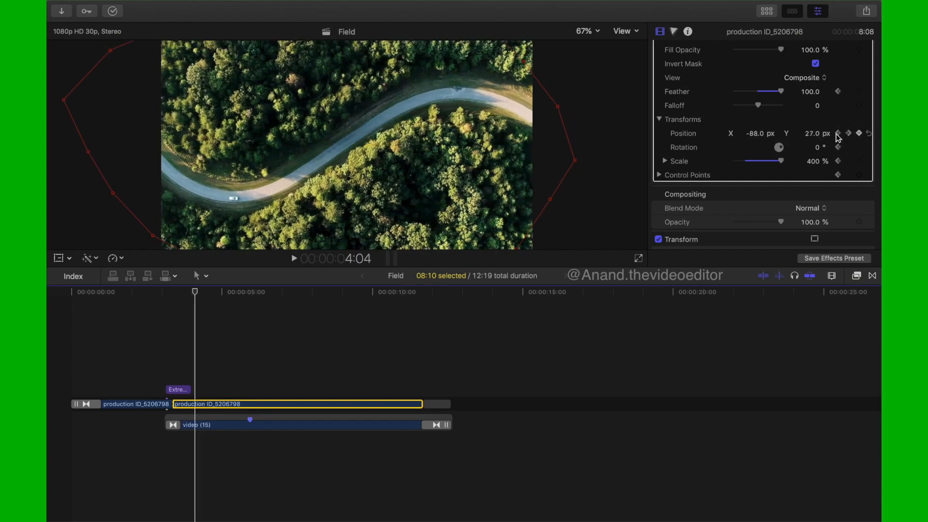
pyautogui.click(838, 134)
pyautogui.click(837, 134)
pyautogui.click(837, 134)
pyautogui.click(838, 134)
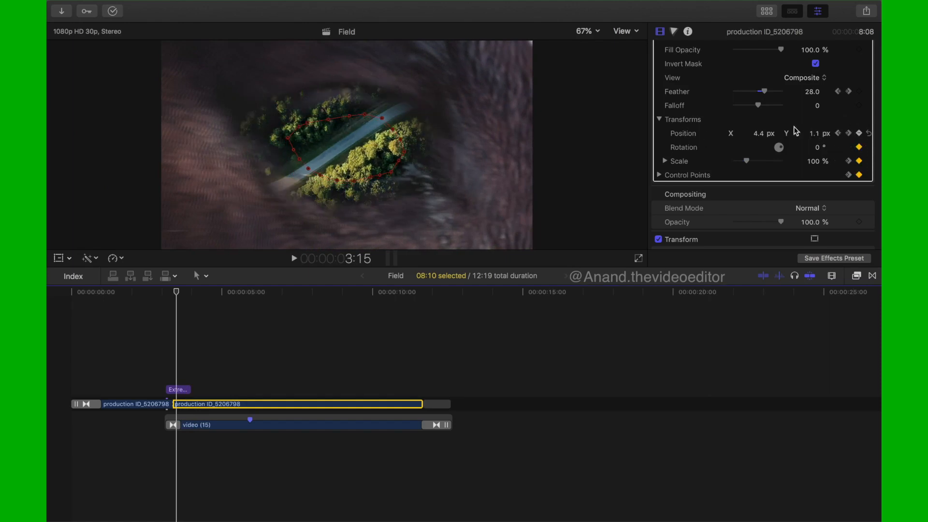
# Examine the second horse-eye clip's Transform animation by stepping between its Scale (All) keyframes.
pyautogui.scroll(-2, 812, 156)
pyautogui.scroll(-1, 813, 157)
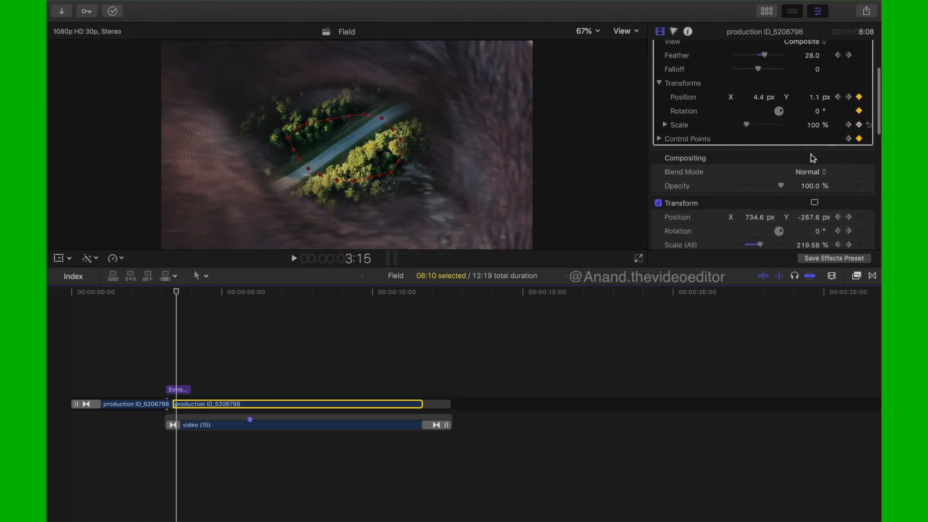
pyautogui.scroll(-1, 813, 158)
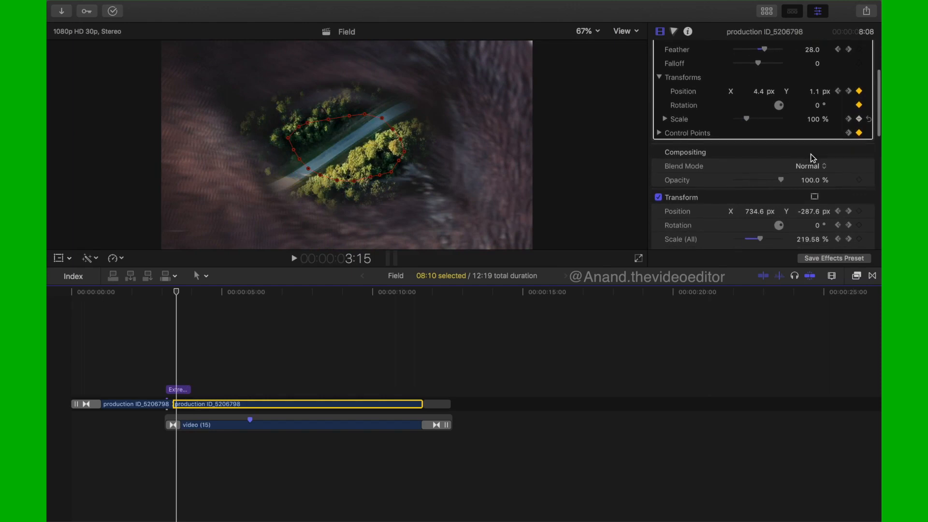
pyautogui.scroll(-4, 771, 189)
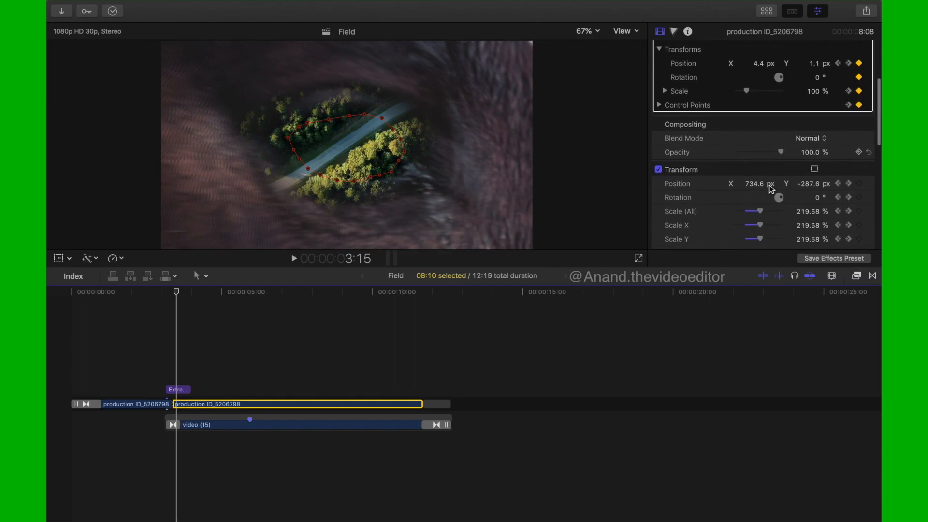
pyautogui.scroll(-2, 771, 190)
pyautogui.scroll(-2, 771, 189)
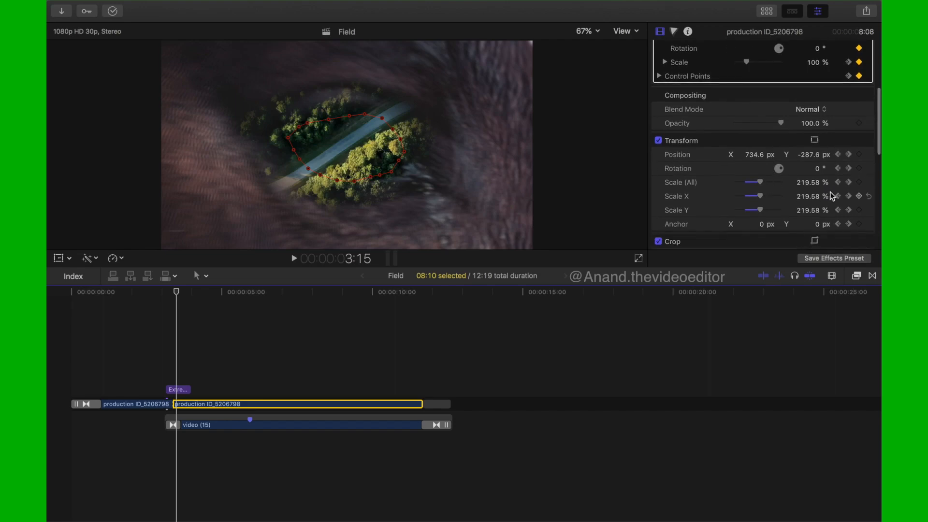
pyautogui.press('Home')
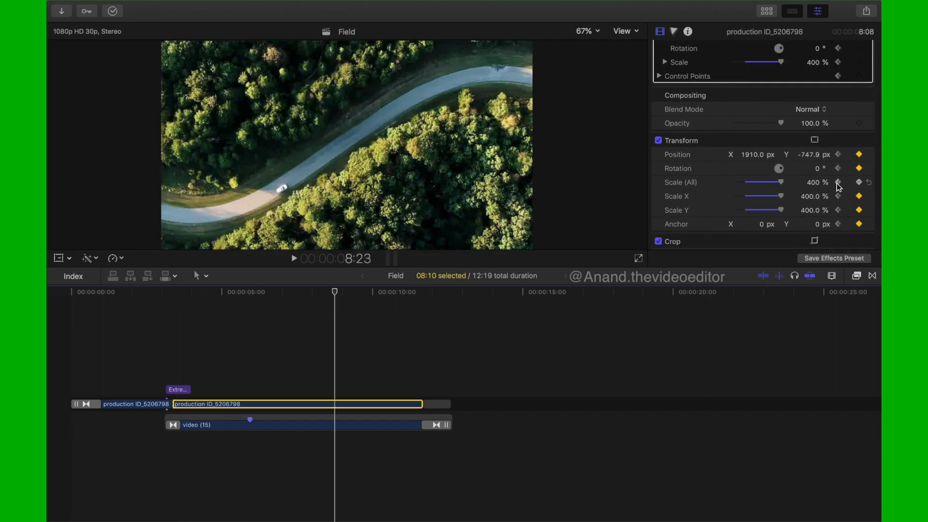
pyautogui.click(838, 183)
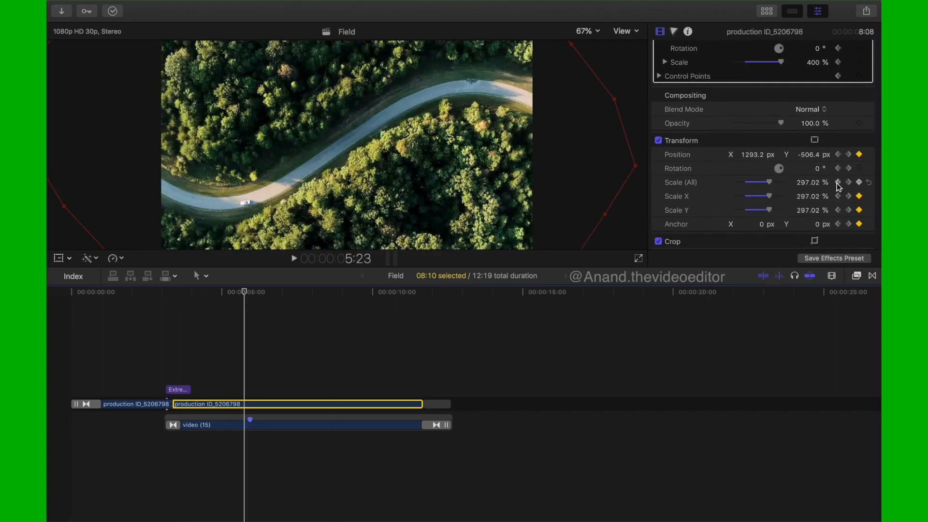
pyautogui.press('Home')
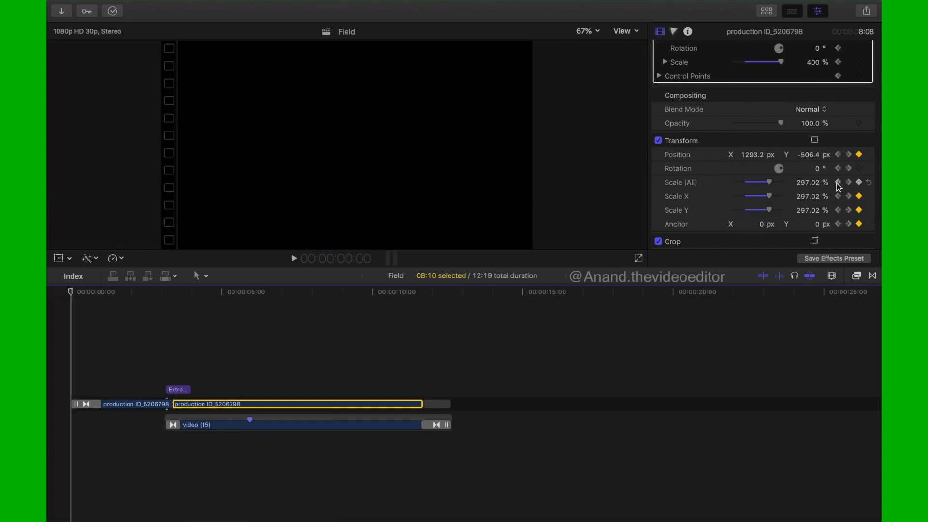
pyautogui.click(849, 183)
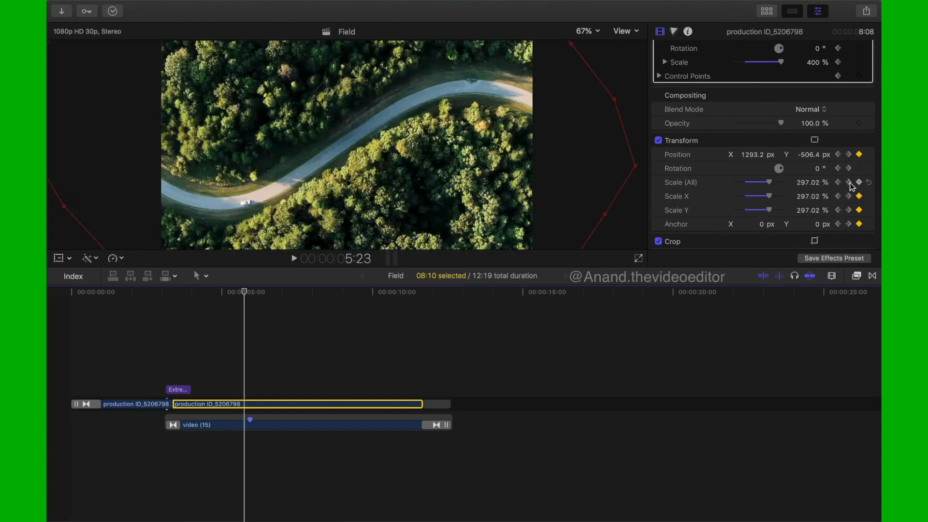
pyautogui.click(849, 182)
pyautogui.click(839, 182)
pyautogui.press('Home')
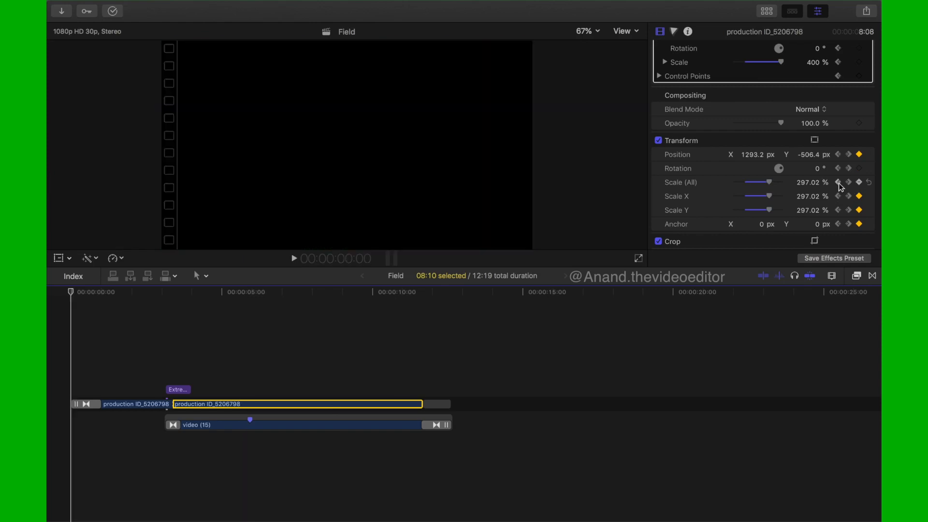
pyautogui.click(847, 184)
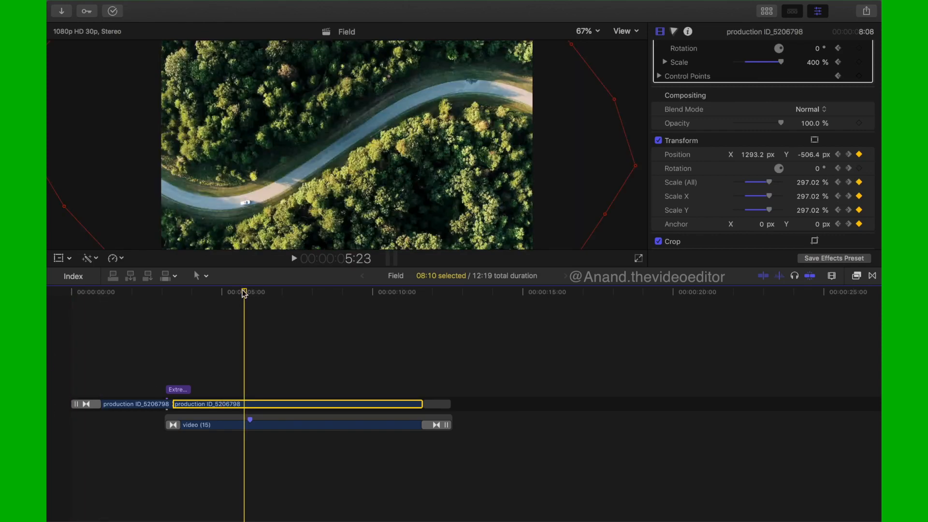
# Review the second horse-eye clip's Draw Mask animation from the transition at 3:12 through to 11:04.
pyautogui.moveTo(244, 292); pyautogui.dragTo(176, 301)
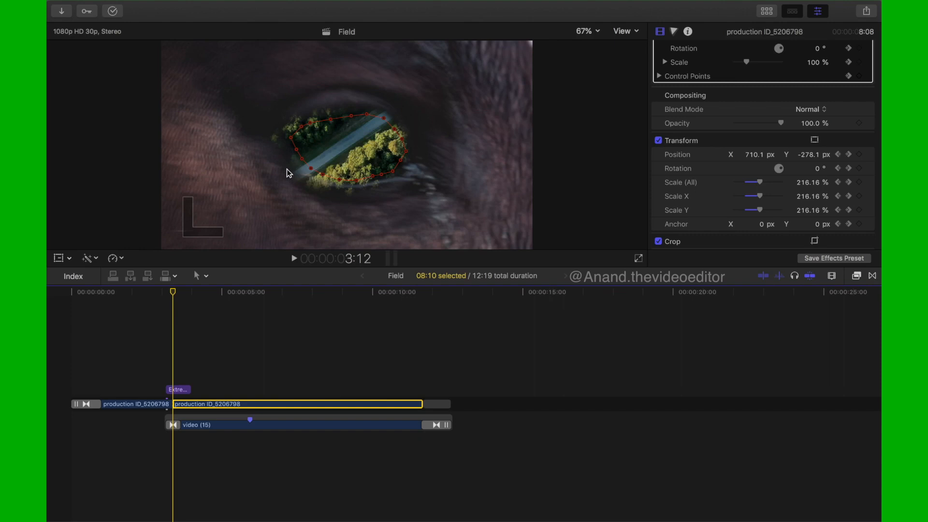
pyautogui.scroll(5, 702, 80)
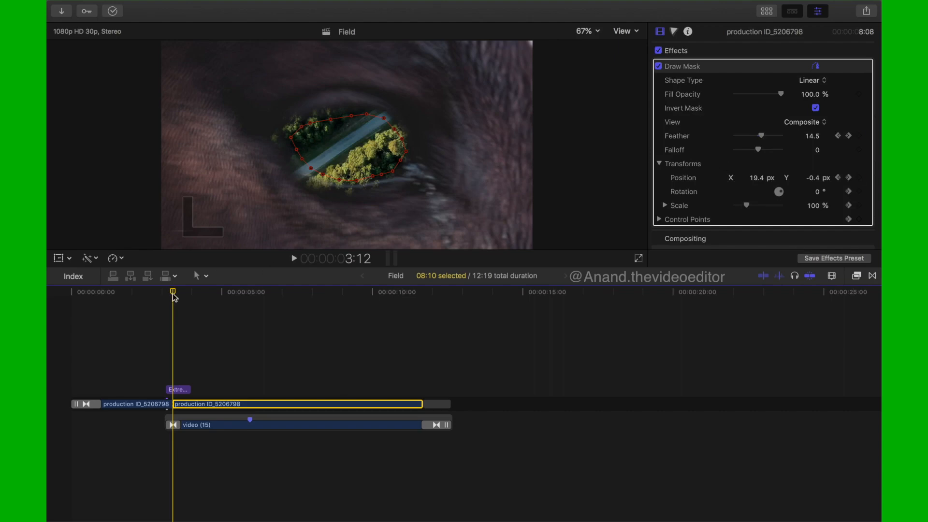
pyautogui.moveTo(173, 296); pyautogui.dragTo(408, 303)
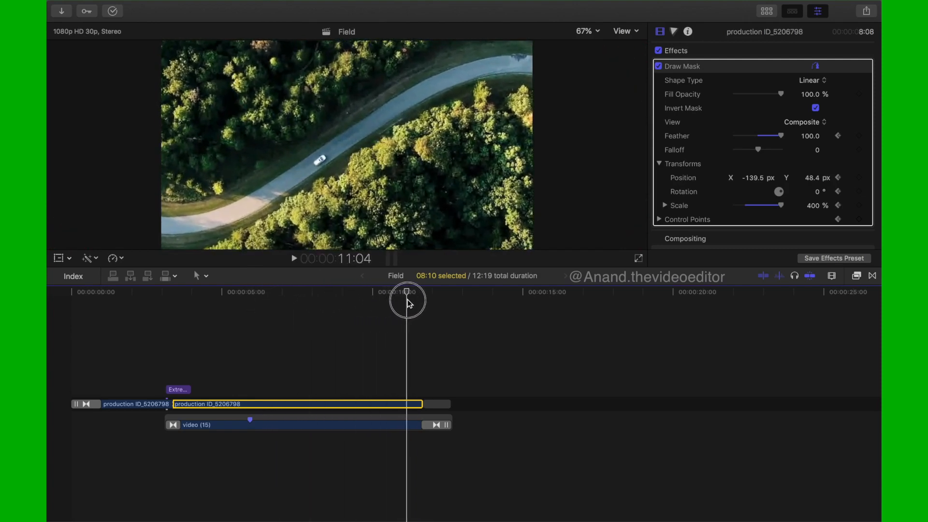
# Examine the scale animation of the video (15) clip and preview the Extreme Motion Blur title across the eye transition.
pyautogui.click(285, 427)
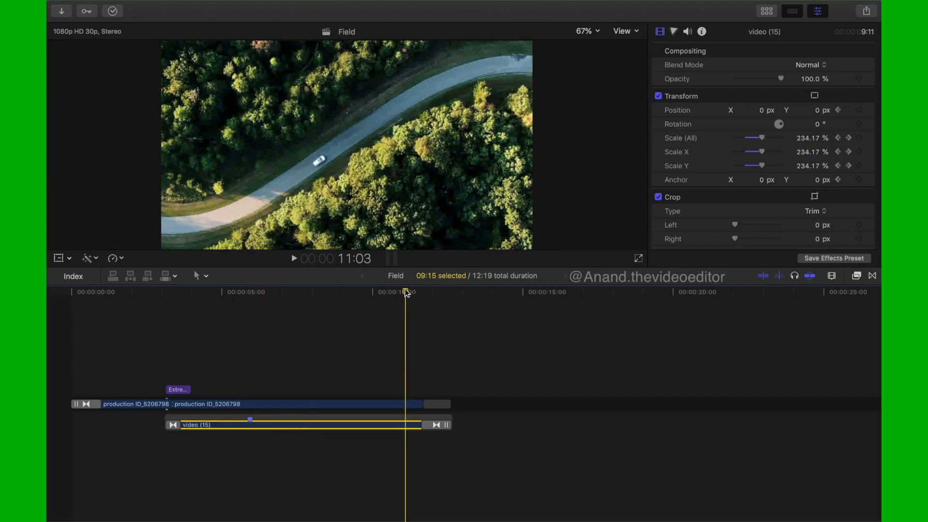
pyautogui.moveTo(406, 292); pyautogui.dragTo(173, 319)
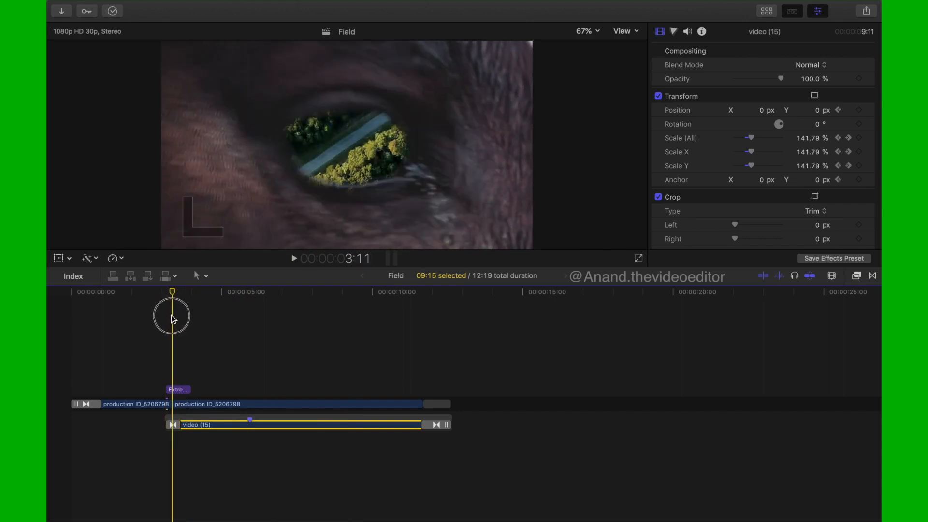
pyautogui.click(177, 390)
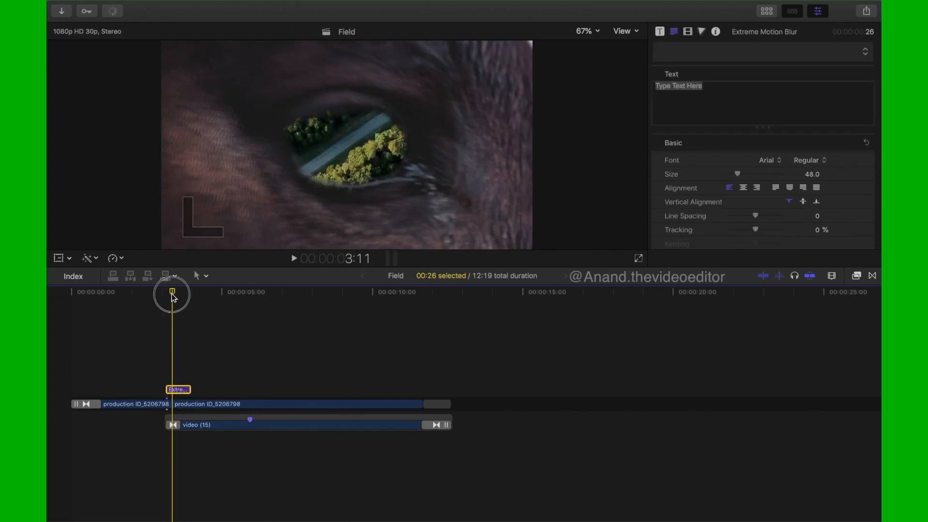
pyautogui.moveTo(173, 297); pyautogui.dragTo(145, 297)
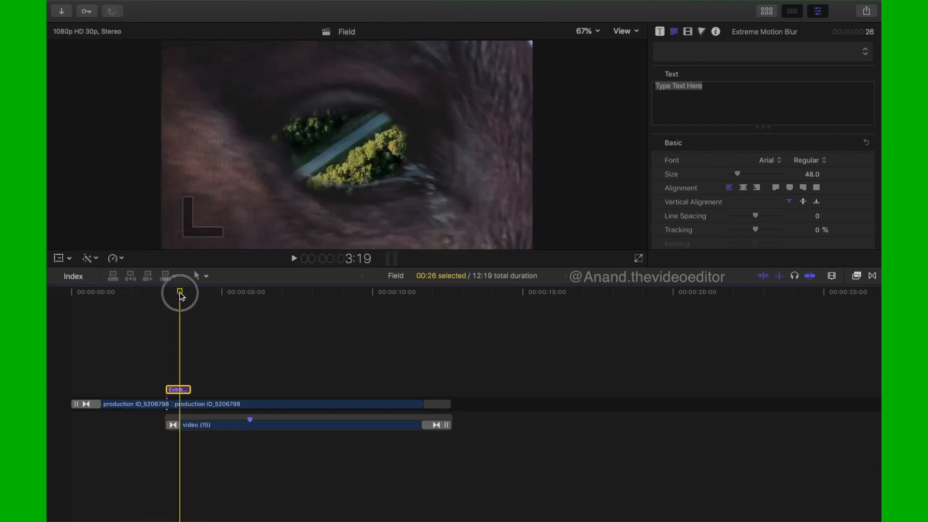
pyautogui.moveTo(202, 296); pyautogui.dragTo(175, 283)
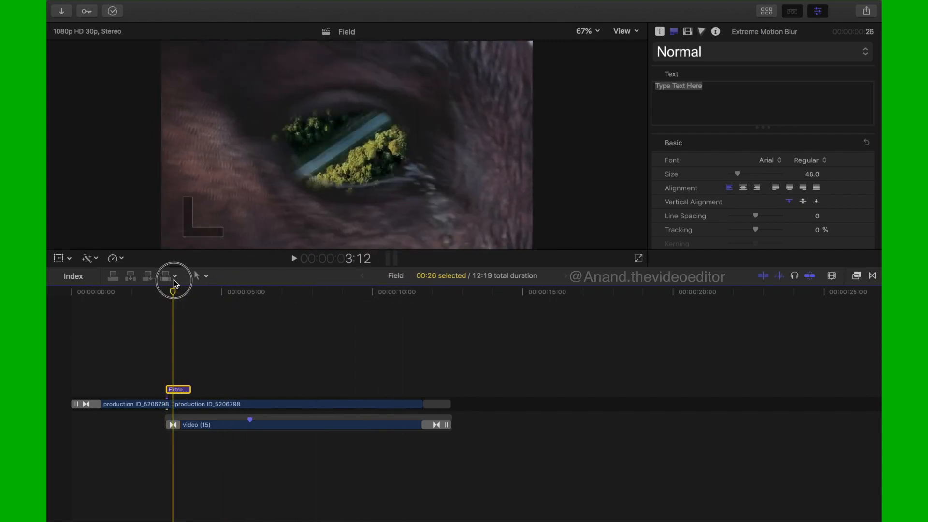